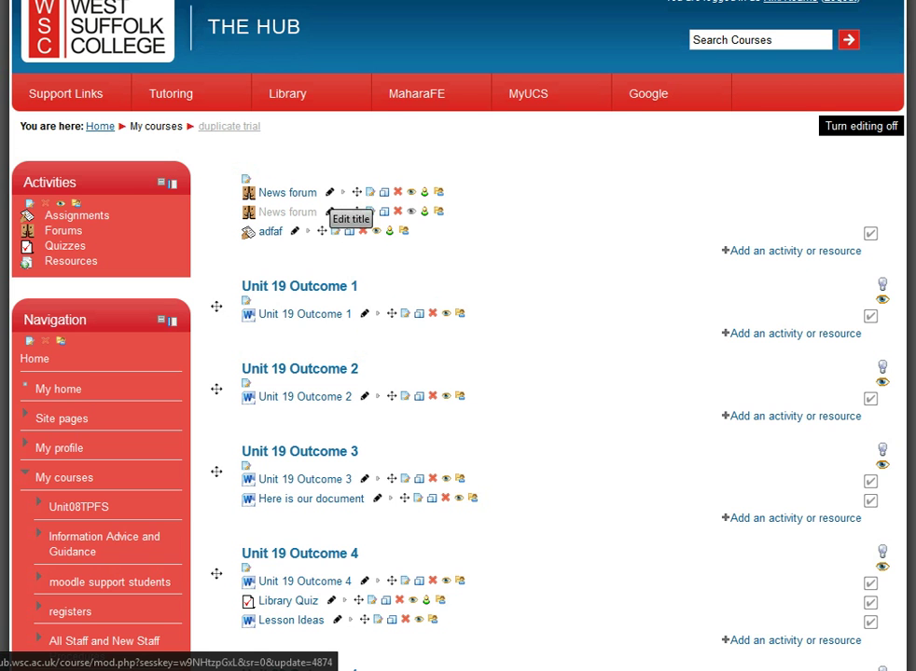
Retitle the first News forum inline as 'Announcements'.
{"action": "left_click", "coordinate": [330, 193]}
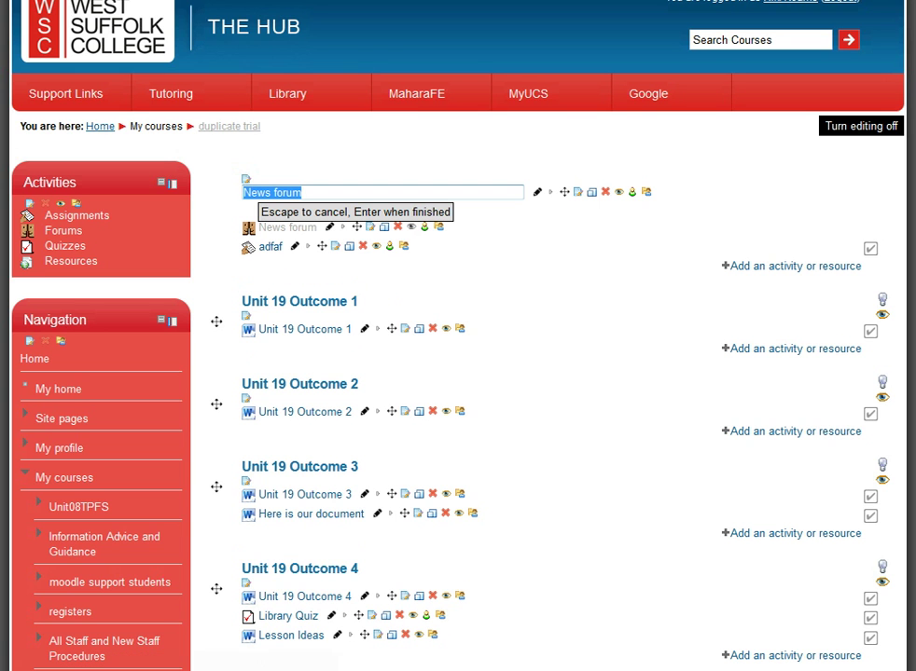
{"action": "type", "text": "Announcements"}
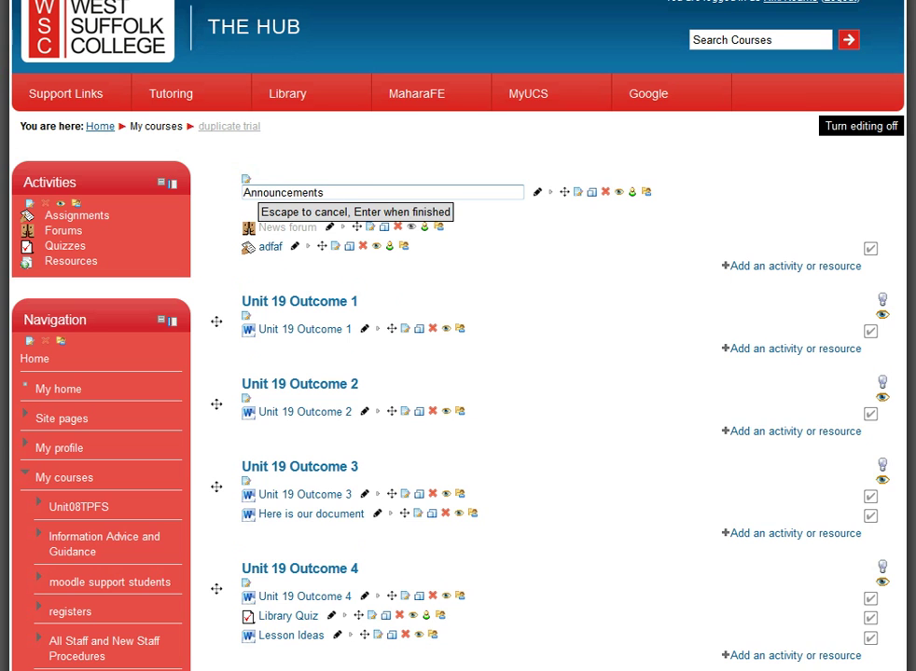
{"action": "key", "text": "Return"}
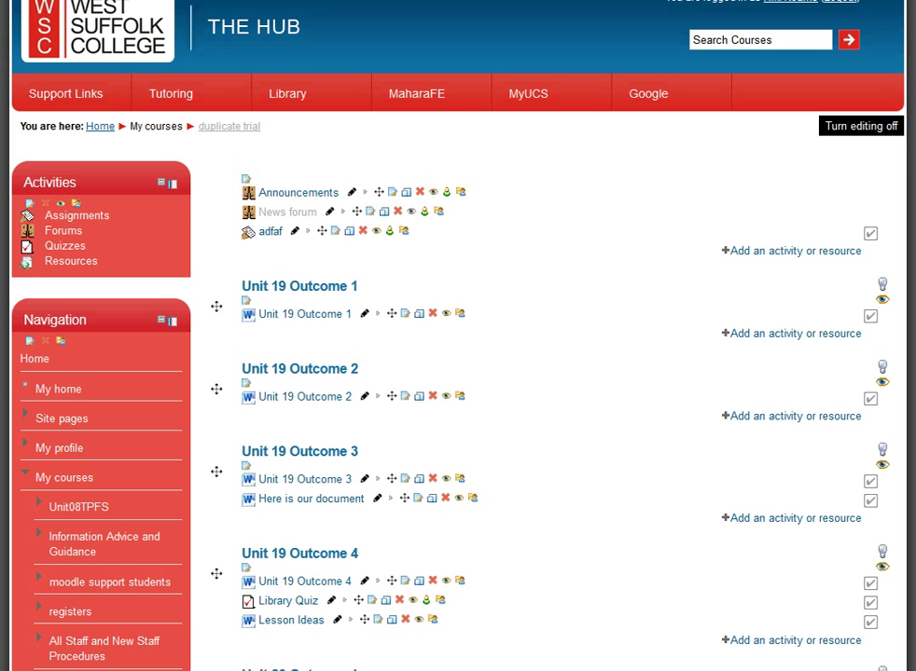
Drag the Announcements forum down into the Unit 19 Outcome 1 section.
{"action": "left_click_drag", "start_coordinate": [378, 193], "coordinate": [379, 294]}
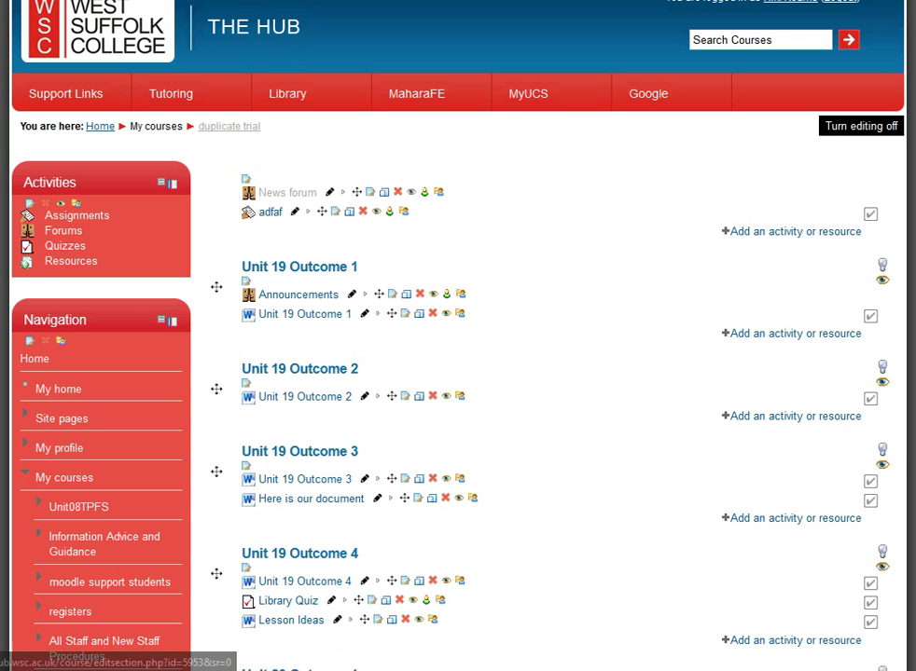
Change the Unit 19 Outcome 2 section name to 'Unit 19 Description' and save.
{"action": "left_click", "coordinate": [246, 382]}
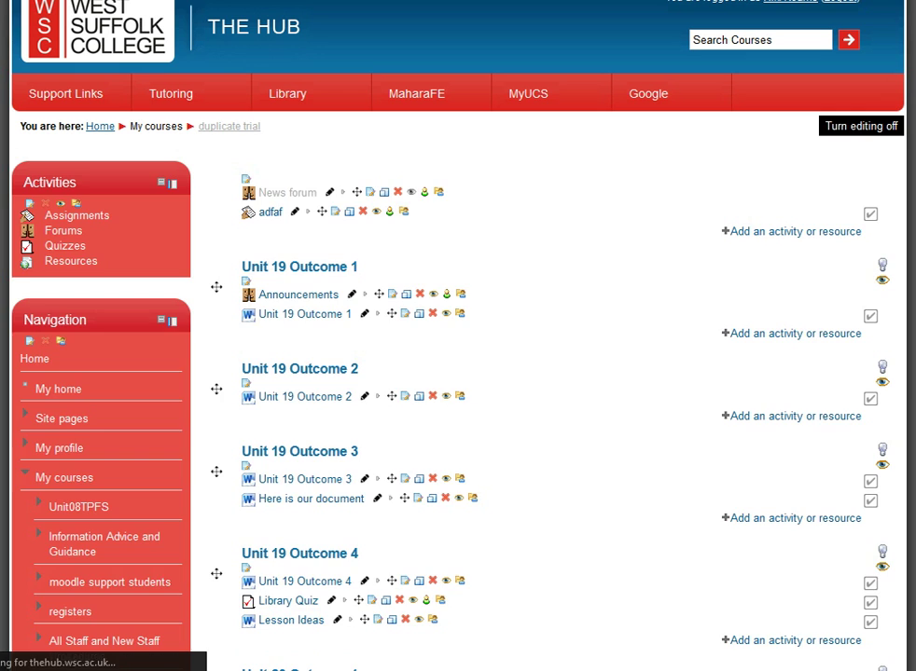
{"action": "left_click_drag", "start_coordinate": [306, 298], "coordinate": [248, 298]}
{"action": "key", "text": "BackSpace"}
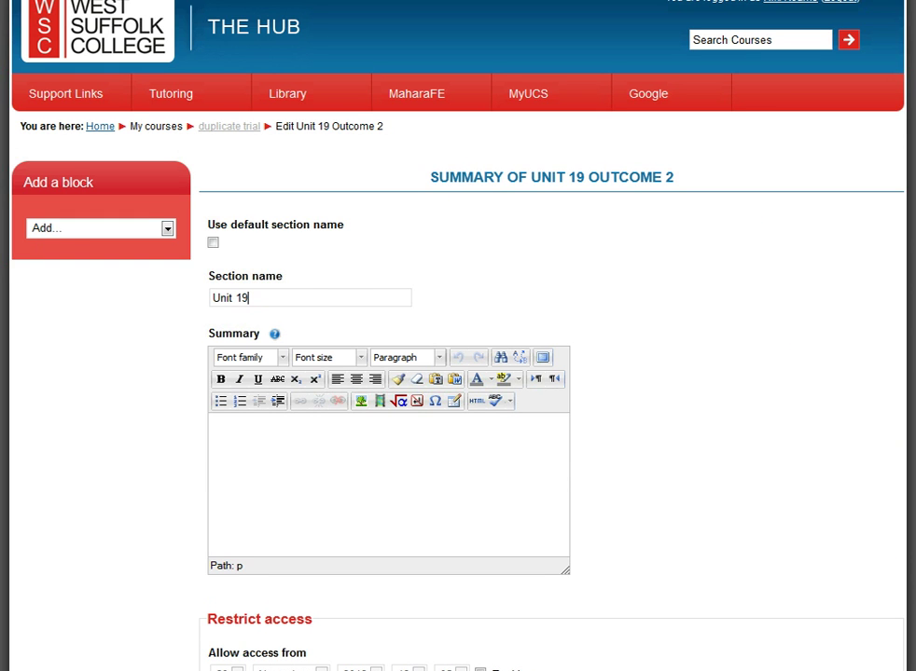
{"action": "type", "text": "DFe"}
{"action": "key", "text": "BackSpace"}
{"action": "key", "text": "BackSpace"}
{"action": "type", "text": "escrip"}
{"action": "key", "text": "BackSpace"}
{"action": "type", "text": "ption"}
{"action": "scroll", "coordinate": [457, 336], "scroll_direction": "down", "scroll_amount": 6}
{"action": "key", "text": "Return"}
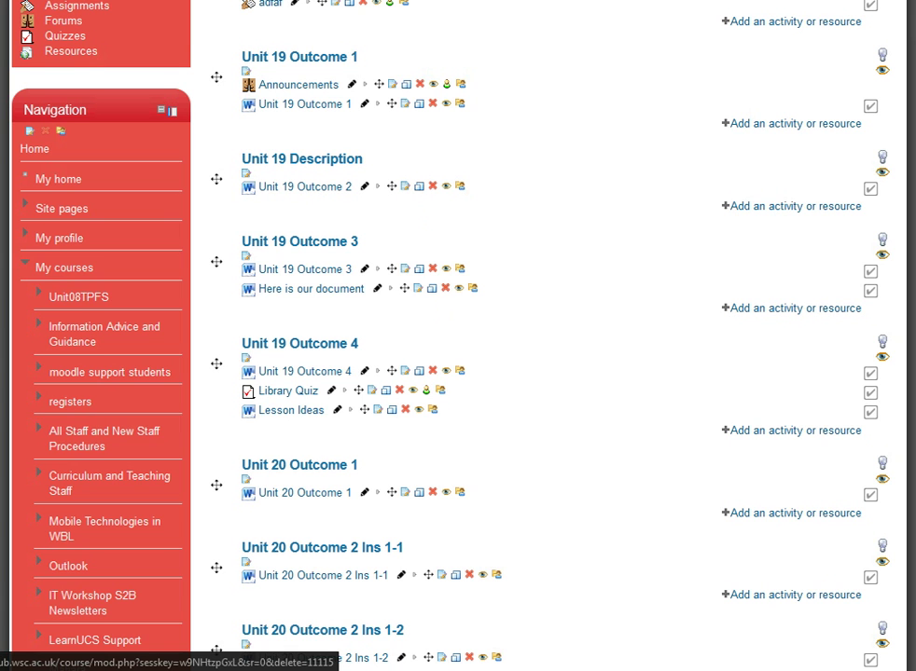
Delete the 'Here is our document' file from Unit 19 Outcome 3, confirming OK.
{"action": "left_click", "coordinate": [445, 288]}
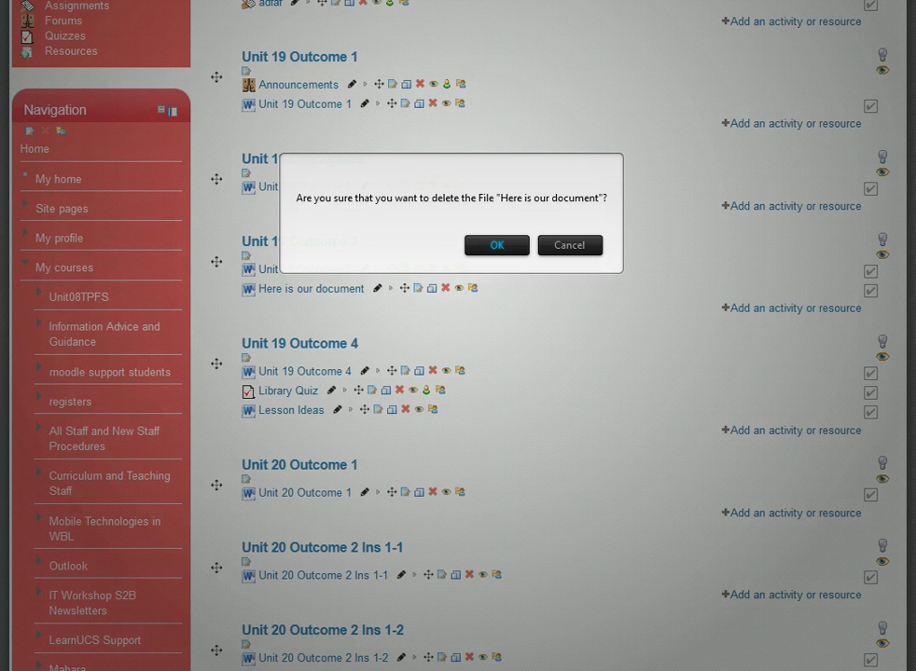
{"action": "key", "text": "Return"}
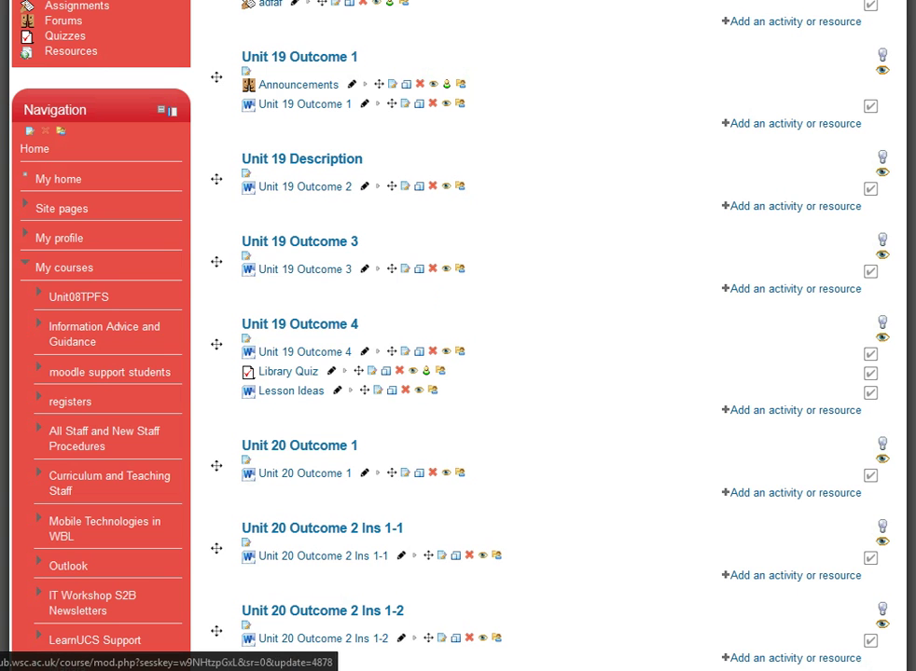
{"action": "left_click", "coordinate": [446, 269]}
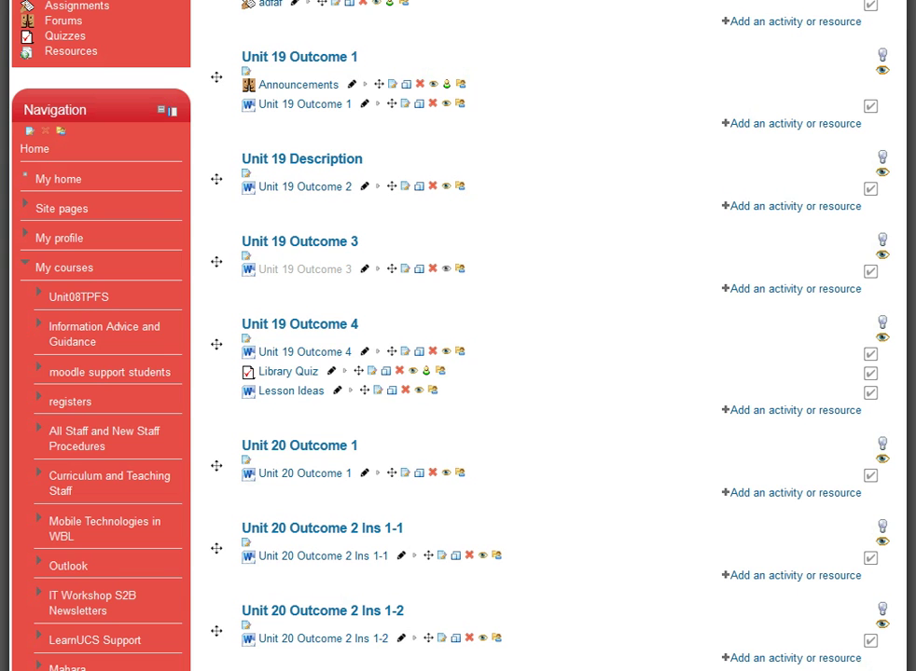
{"action": "left_click", "coordinate": [446, 269]}
{"action": "left_click", "coordinate": [882, 255]}
{"action": "left_click", "coordinate": [883, 255]}
Collapse My courses in Navigation and delete the Activities block, confirming Yes.
{"action": "scroll", "coordinate": [457, 336], "scroll_direction": "up", "scroll_amount": 2}
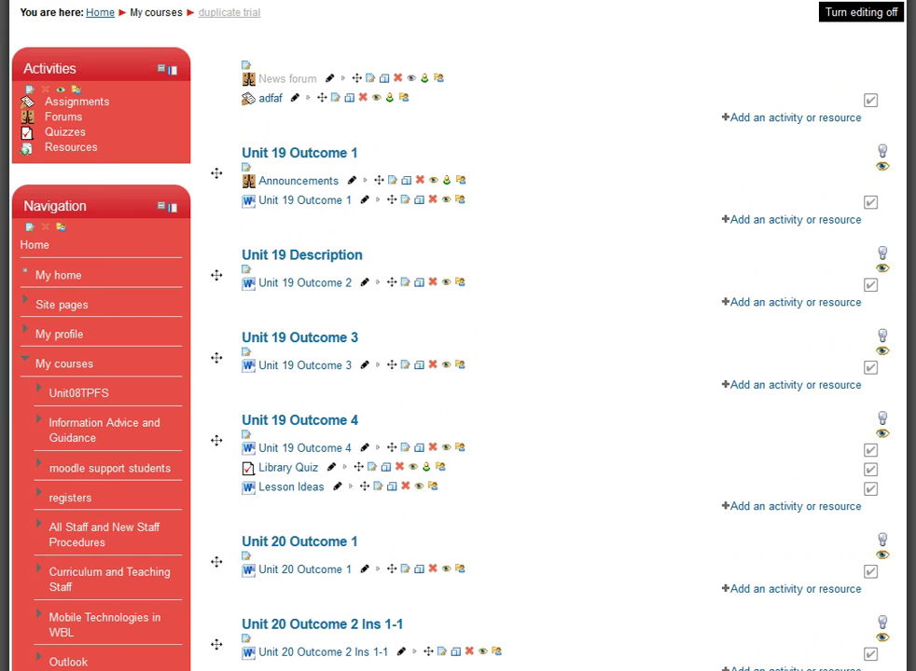
{"action": "left_click", "coordinate": [63, 364]}
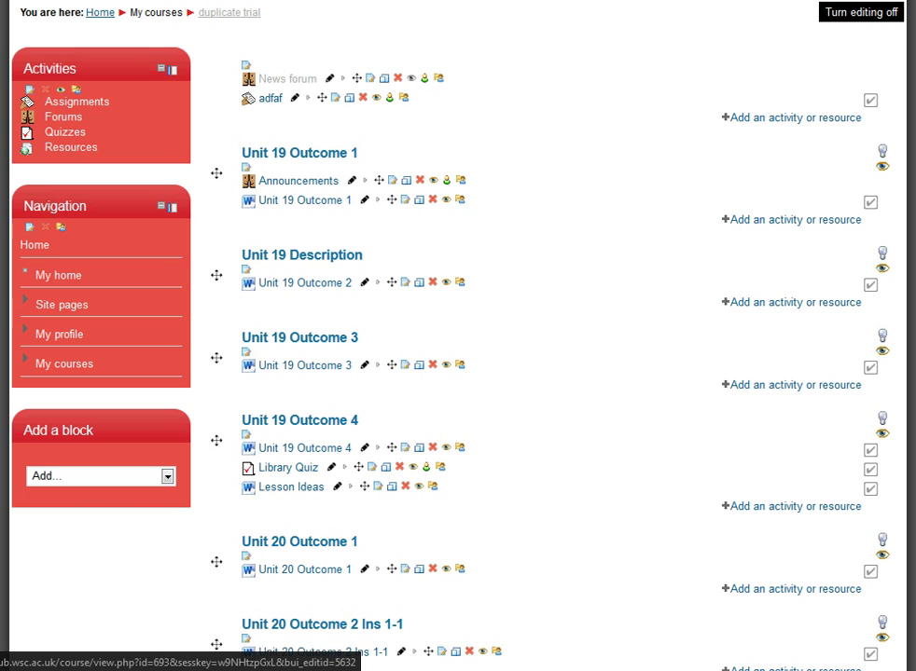
{"action": "scroll", "coordinate": [457, 336], "scroll_direction": "up", "scroll_amount": 1}
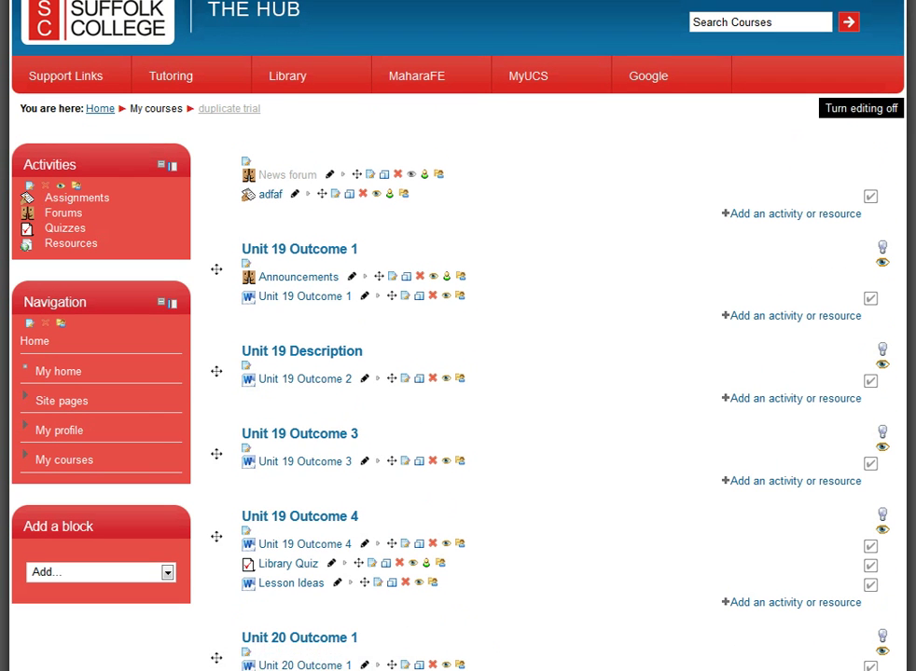
{"action": "left_click", "coordinate": [45, 186]}
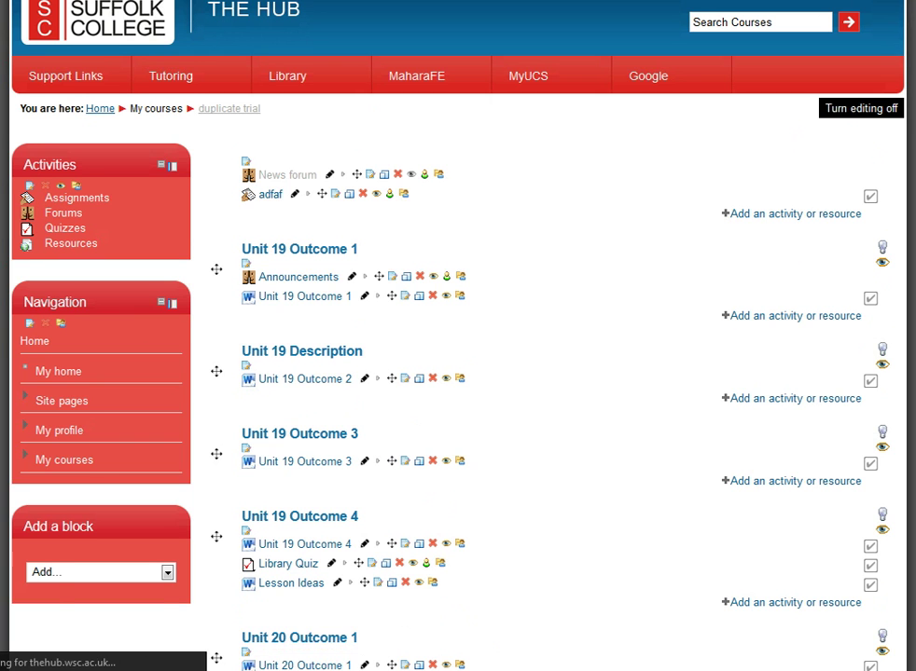
{"action": "left_click", "coordinate": [526, 199]}
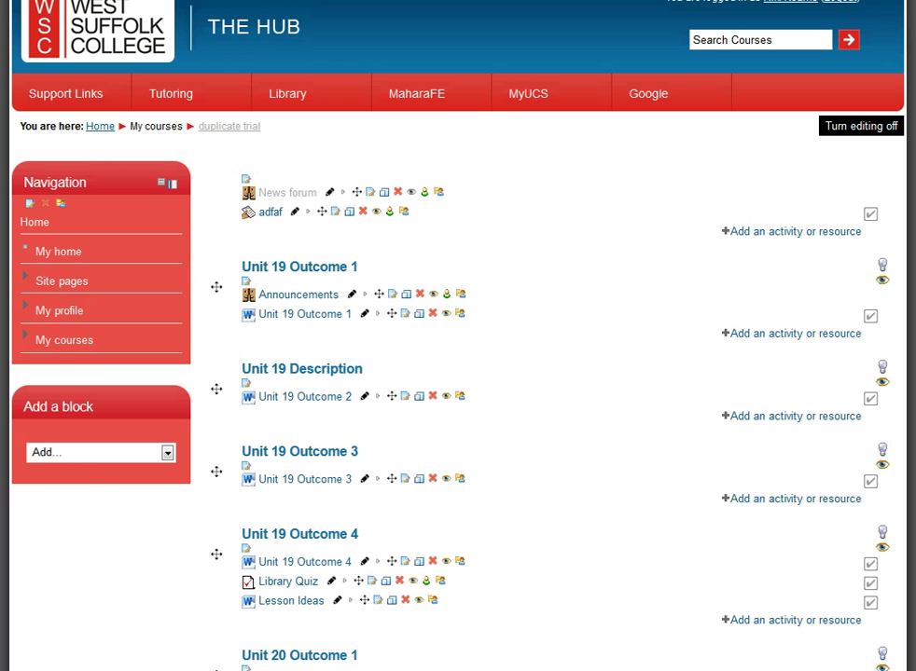
Re-add the Activities block, expand My courses and open the course's resources listing.
{"action": "left_click", "coordinate": [167, 452]}
{"action": "scroll", "coordinate": [93, 569], "scroll_direction": "down", "scroll_amount": 6}
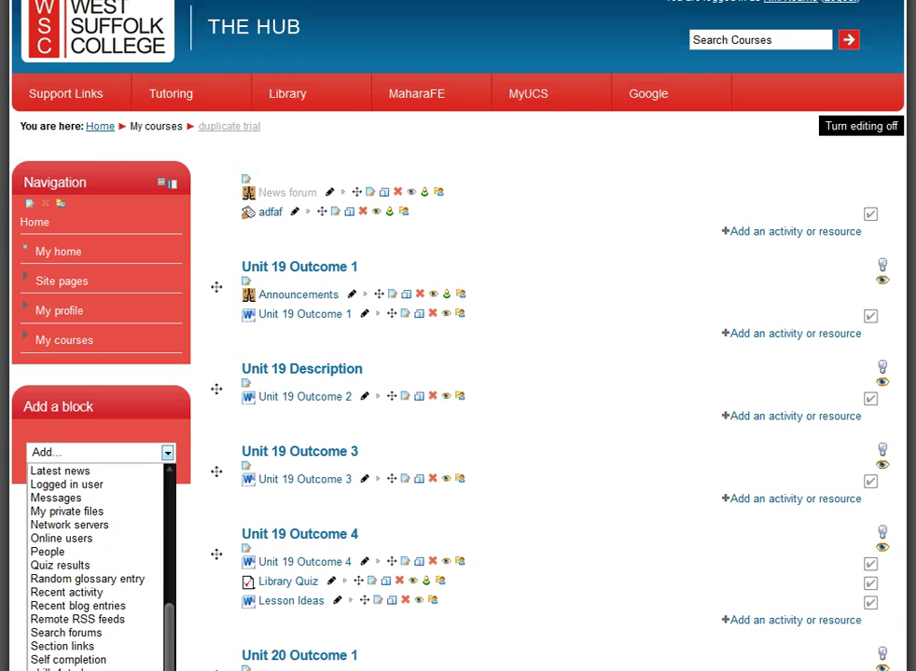
{"action": "scroll", "coordinate": [93, 568], "scroll_direction": "up", "scroll_amount": 6}
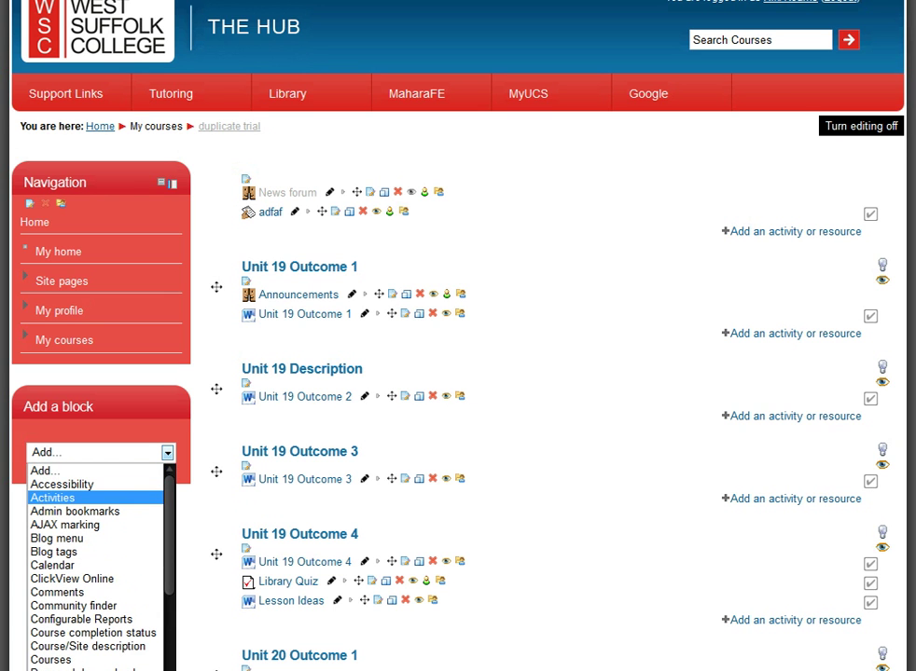
{"action": "key", "text": "Return"}
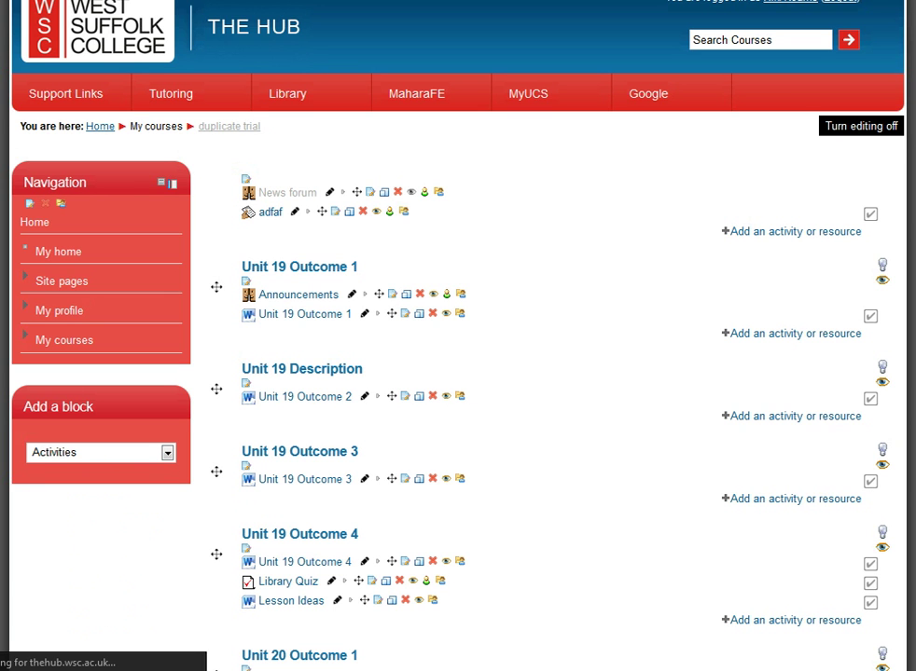
{"action": "left_click", "coordinate": [63, 339]}
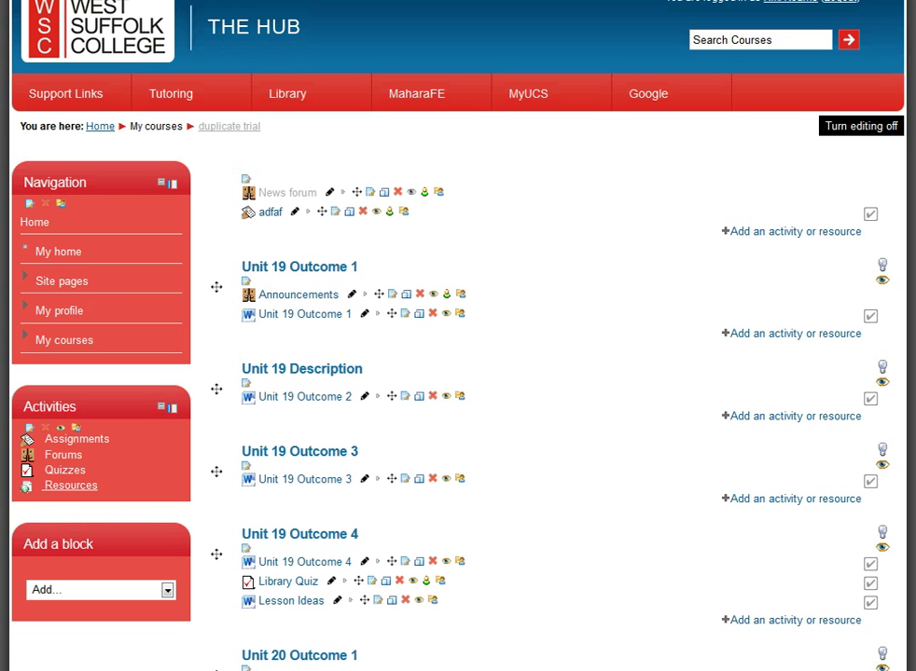
{"action": "left_click", "coordinate": [71, 485]}
Add an HTML block to the course page from the Add a block list.
{"action": "left_click", "coordinate": [167, 590]}
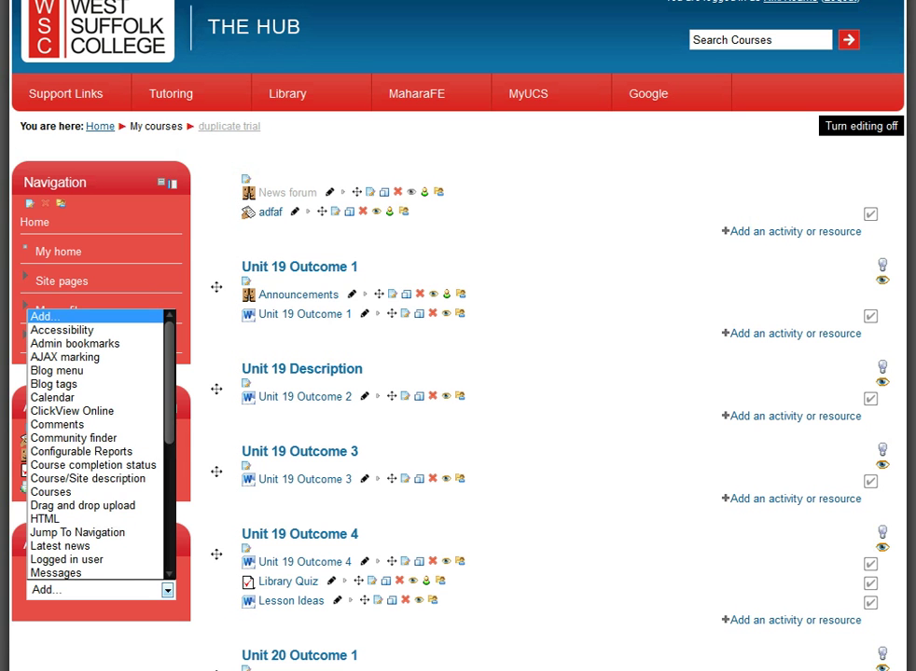
{"action": "scroll", "coordinate": [94, 443], "scroll_direction": "down", "scroll_amount": 4}
{"action": "scroll", "coordinate": [93, 443], "scroll_direction": "down", "scroll_amount": 1}
{"action": "scroll", "coordinate": [93, 443], "scroll_direction": "up", "scroll_amount": 3}
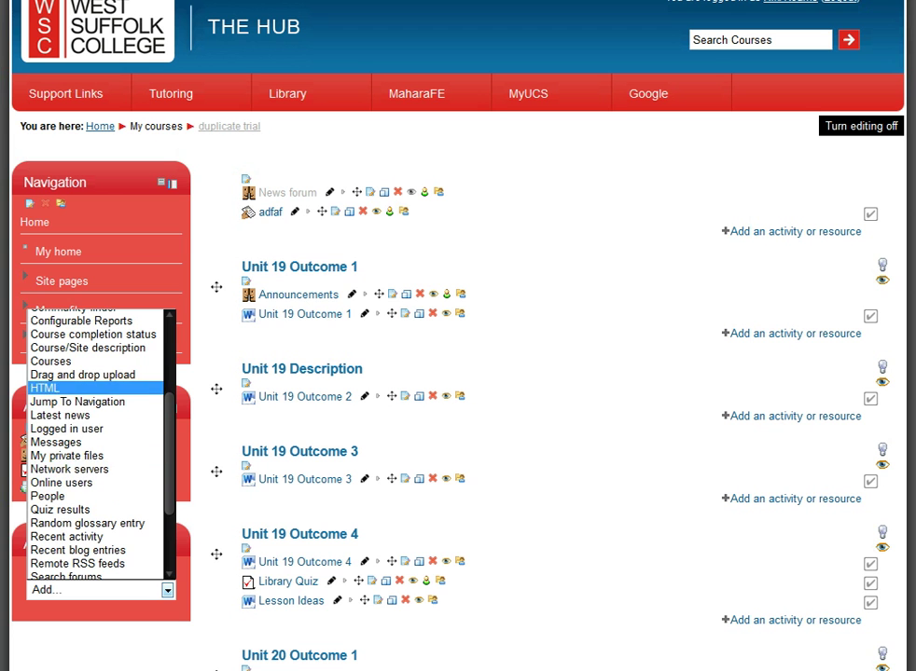
{"action": "left_click", "coordinate": [93, 388]}
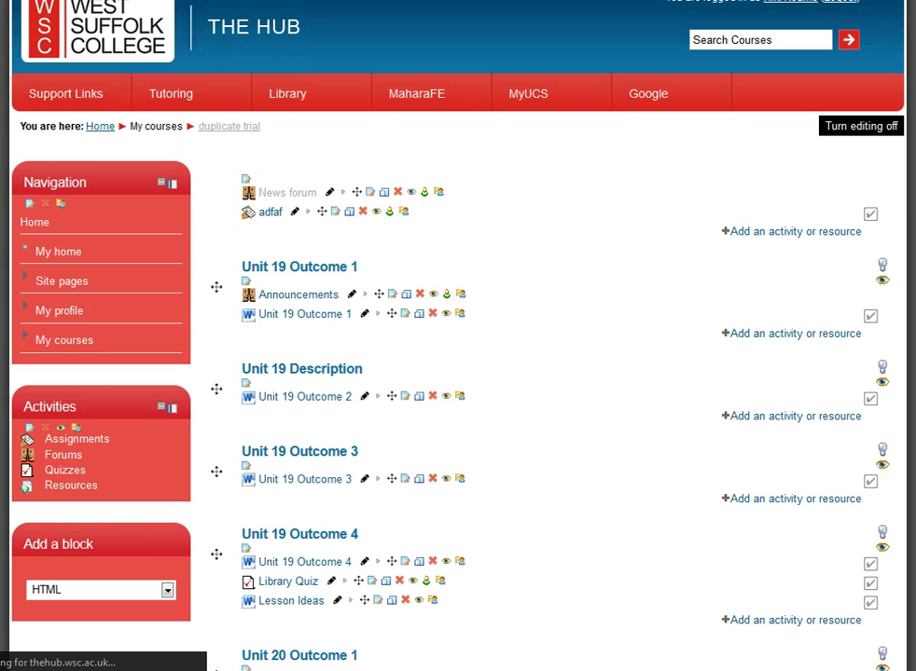
Move the new HTML block to the sidebar top, above Navigation and Activities.
{"action": "scroll", "coordinate": [457, 373], "scroll_direction": "down", "scroll_amount": 15}
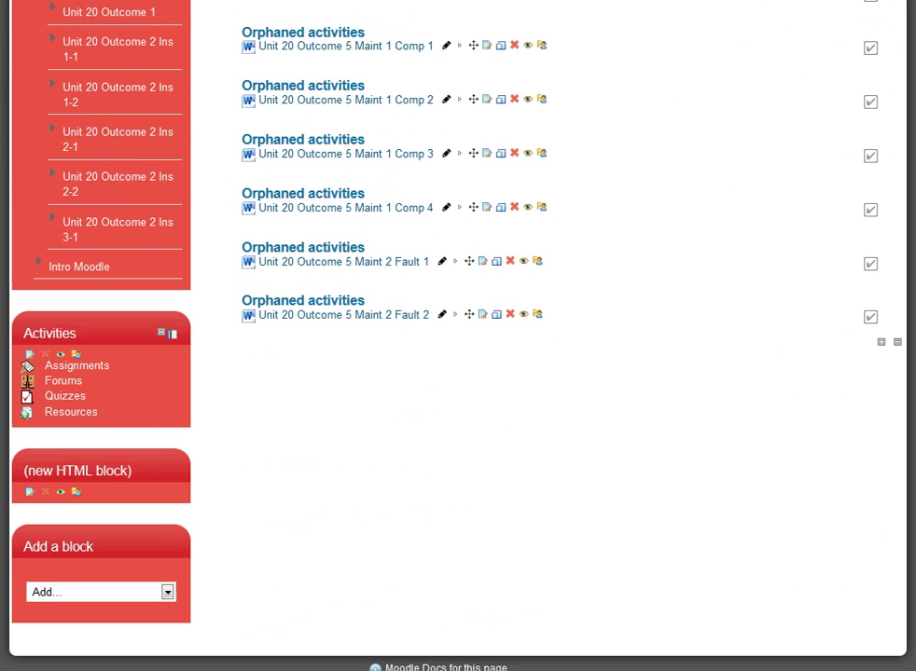
{"action": "left_click_drag", "start_coordinate": [171, 333], "coordinate": [172, 407]}
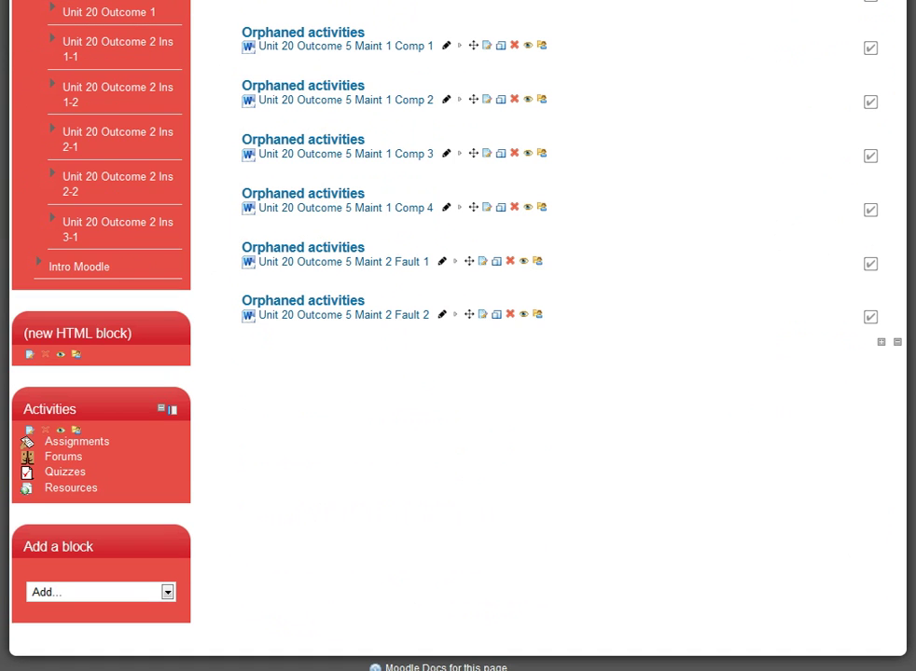
{"action": "scroll", "coordinate": [457, 335], "scroll_direction": "up", "scroll_amount": 10}
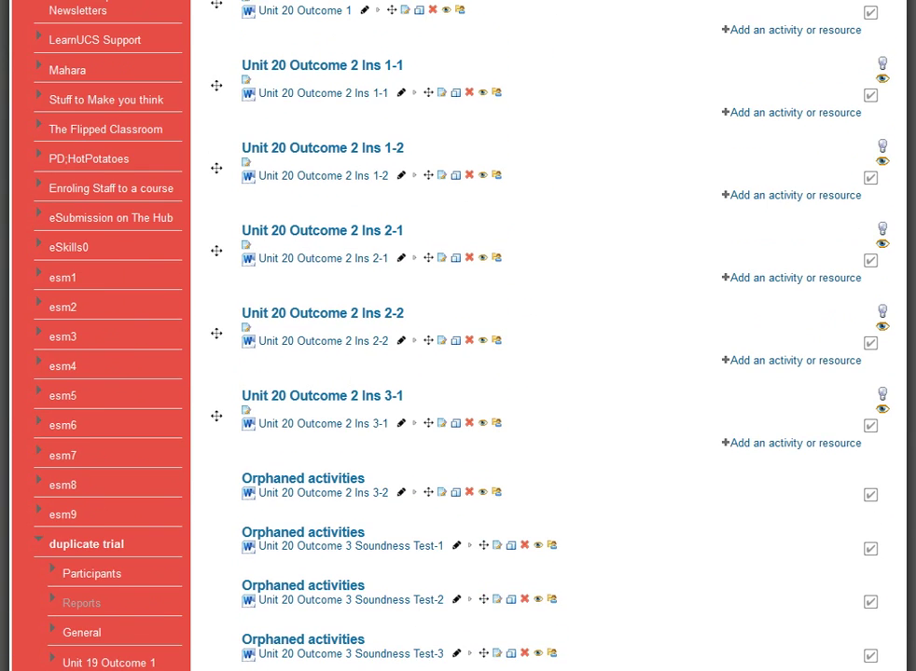
{"action": "scroll", "coordinate": [457, 336], "scroll_direction": "up", "scroll_amount": 7}
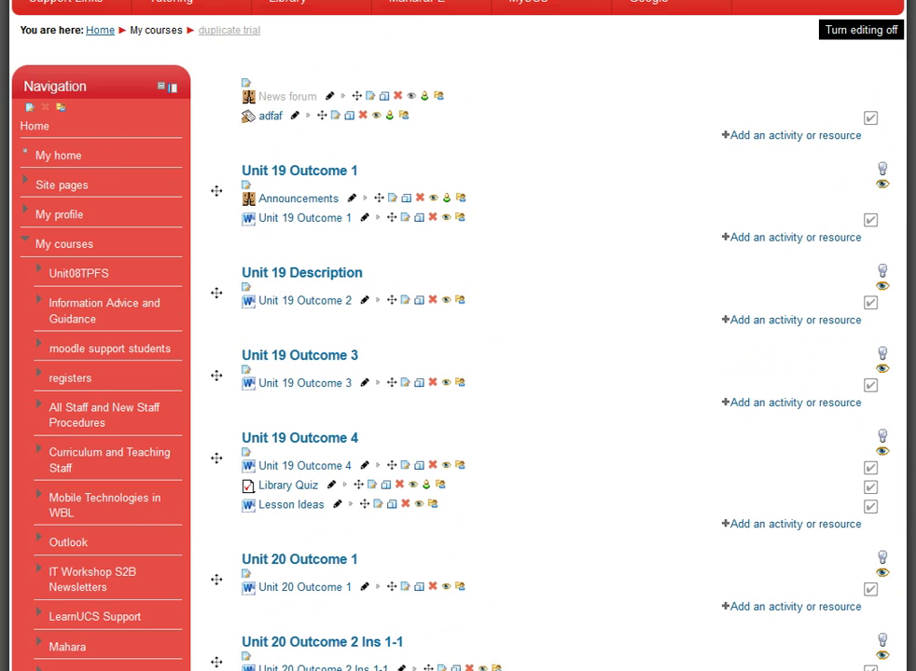
{"action": "left_click_drag", "start_coordinate": [77, 311], "coordinate": [84, 93]}
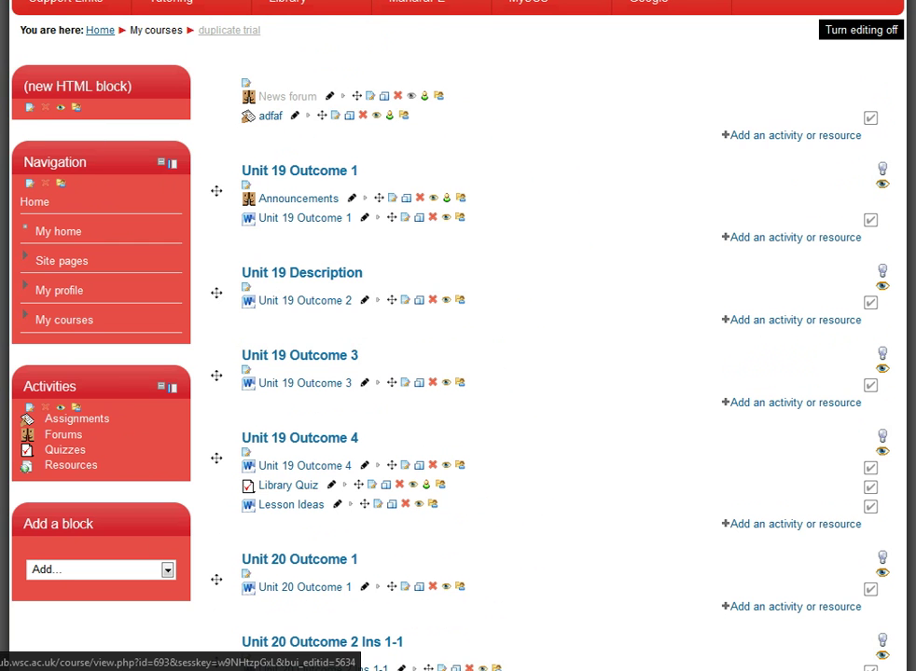
Title the HTML block 'Weblinks' and enter BBC and Google on separate content lines.
{"action": "left_click", "coordinate": [30, 108]}
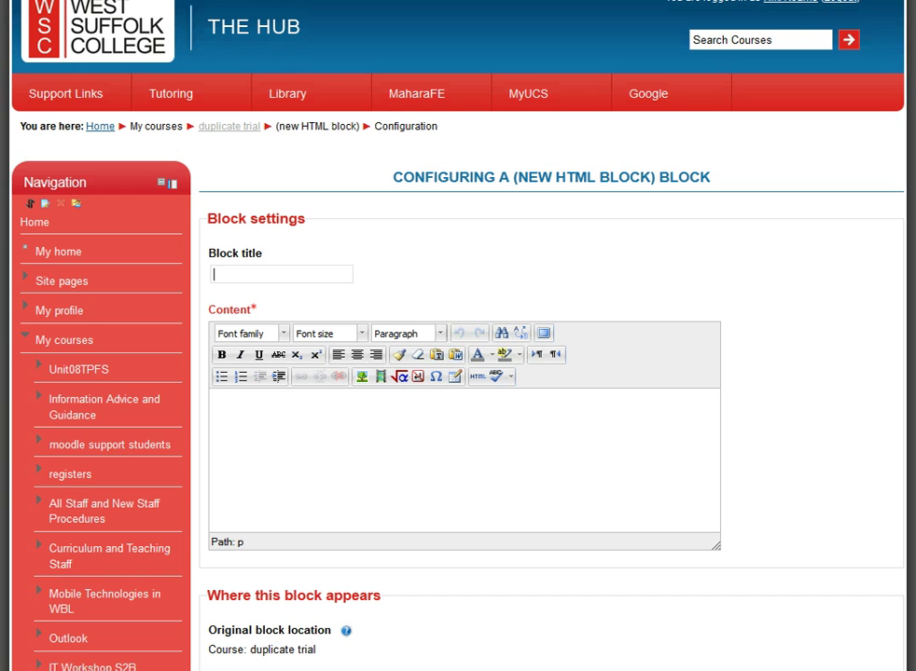
{"action": "type", "text": "Weblinks"}
{"action": "left_click", "coordinate": [215, 402]}
{"action": "type", "text": "BBC"}
{"action": "key", "text": "Return"}
{"action": "type", "text": "Google"}
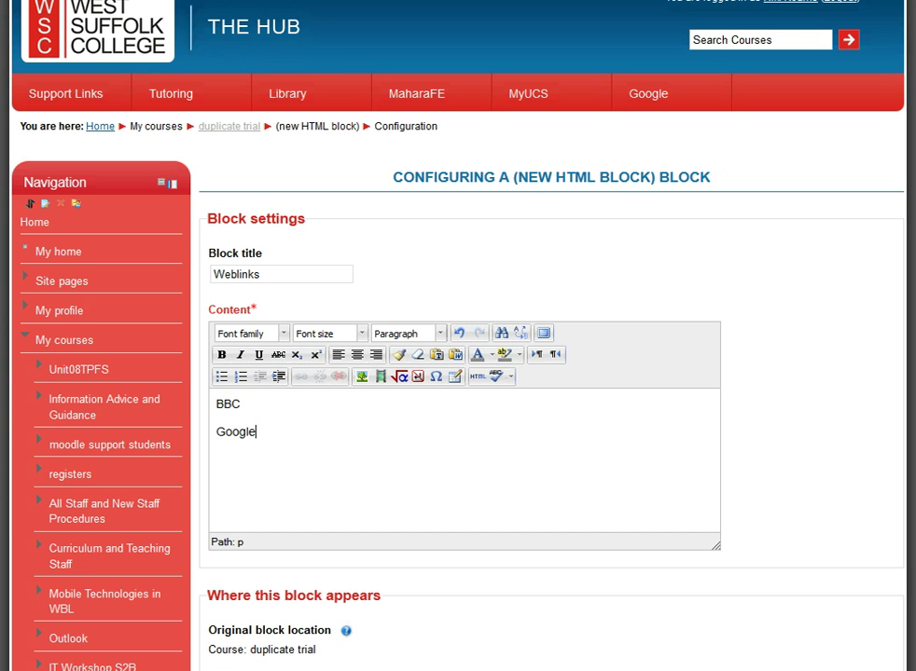
{"action": "key", "text": "Return"}
{"action": "left_click", "coordinate": [240, 404]}
{"action": "key", "text": "shift+Home"}
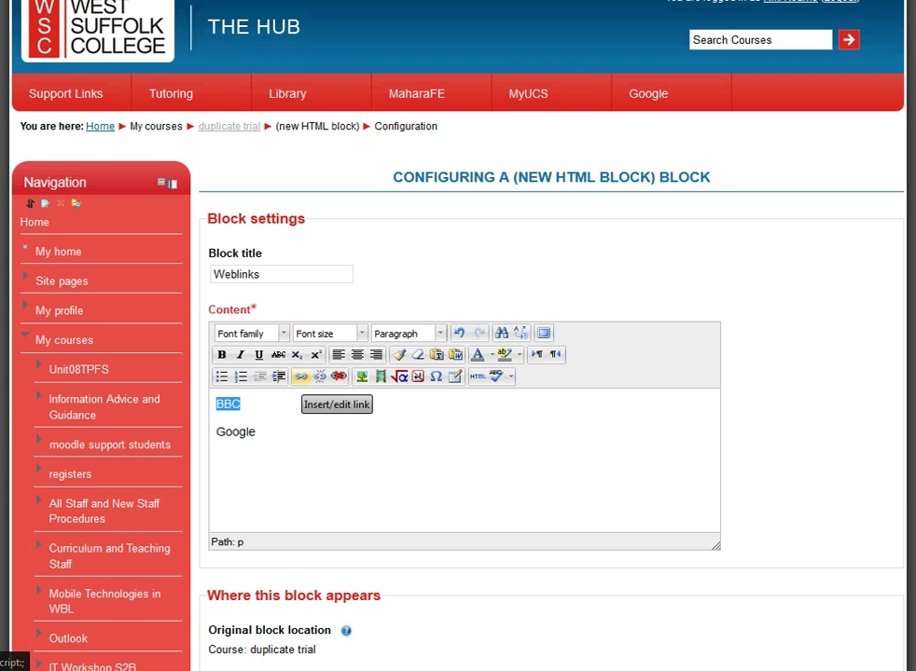
{"action": "left_click", "coordinate": [301, 376]}
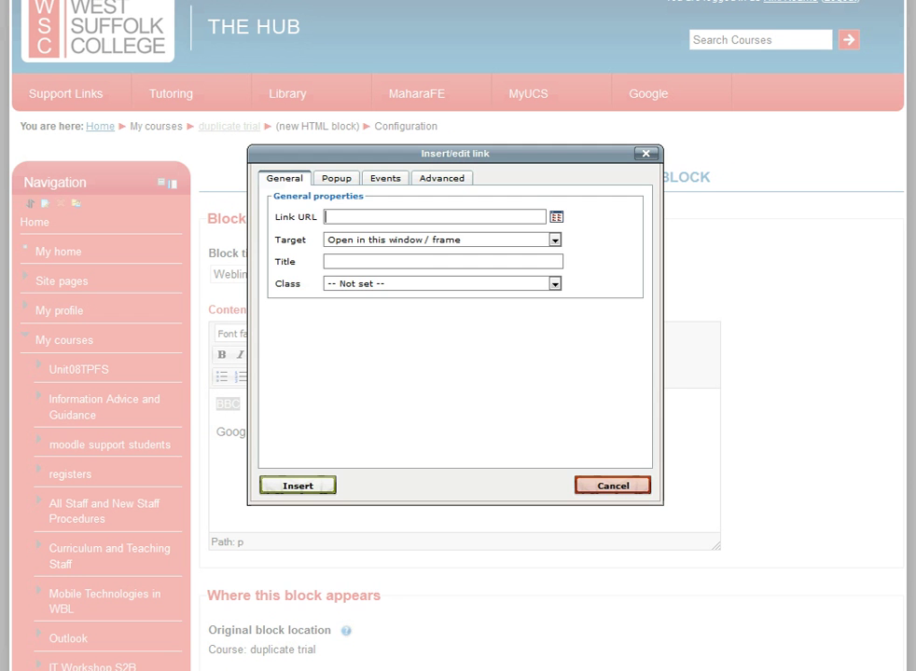
{"action": "type", "text": "http://"}
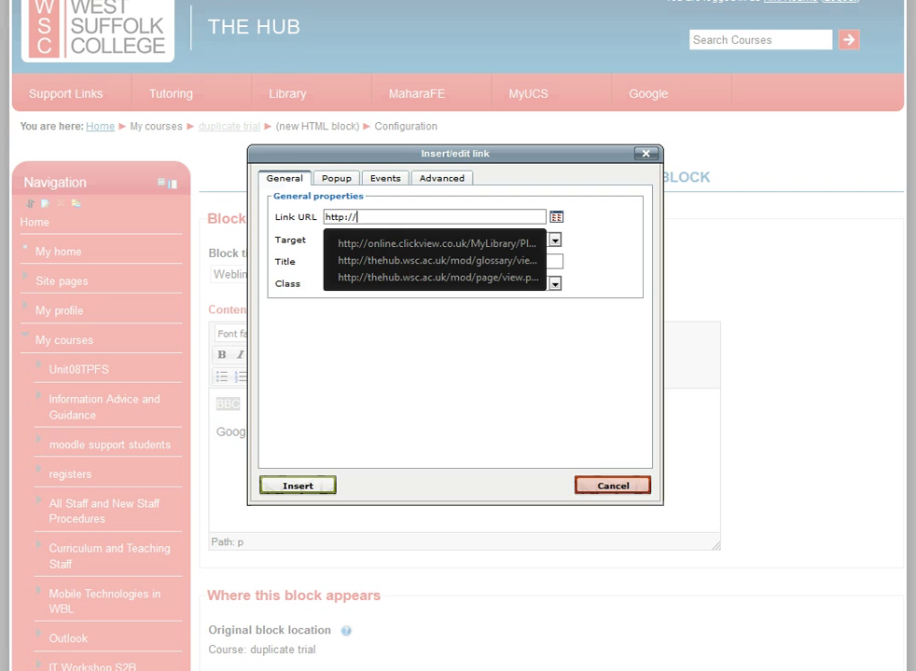
{"action": "type", "text": "www.bbbc.ac."}
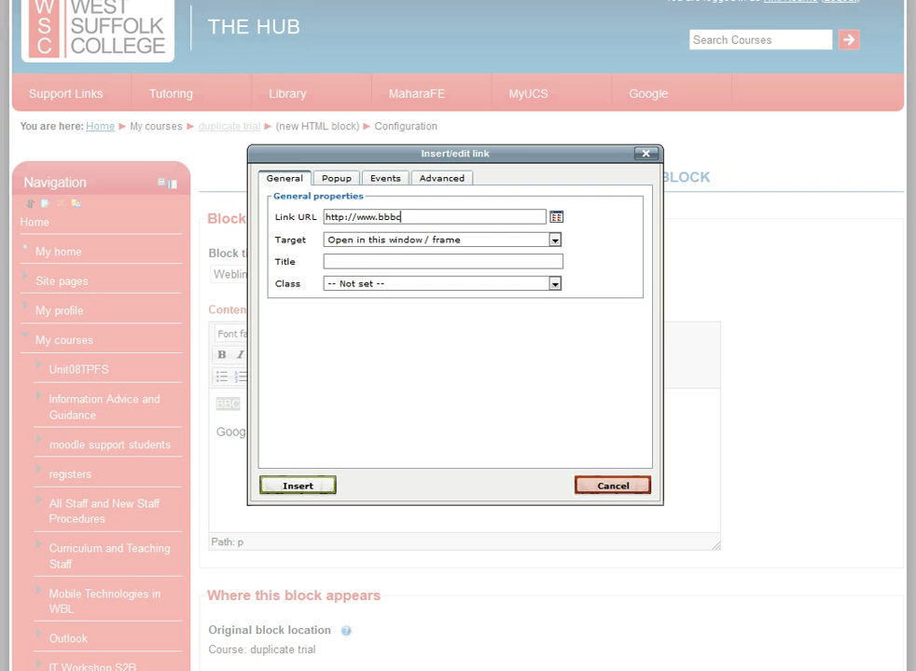
{"action": "key", "text": "BackSpace"}
{"action": "key", "text": "BackSpace"}
{"action": "key", "text": "BackSpace"}
{"action": "key", "text": "BackSpace"}
{"action": "key", "text": "BackSpace"}
{"action": "key", "text": "BackSpace"}
{"action": "type", "text": "c.co.uk"}
{"action": "key", "text": "Return"}
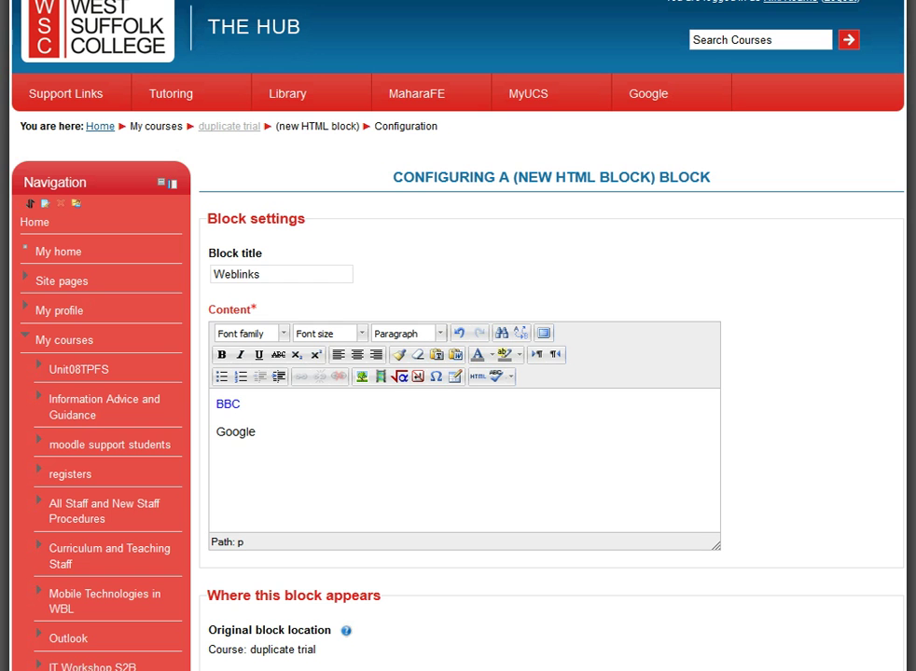
{"action": "left_click_drag", "start_coordinate": [256, 432], "coordinate": [215, 432]}
{"action": "left_click", "coordinate": [300, 376]}
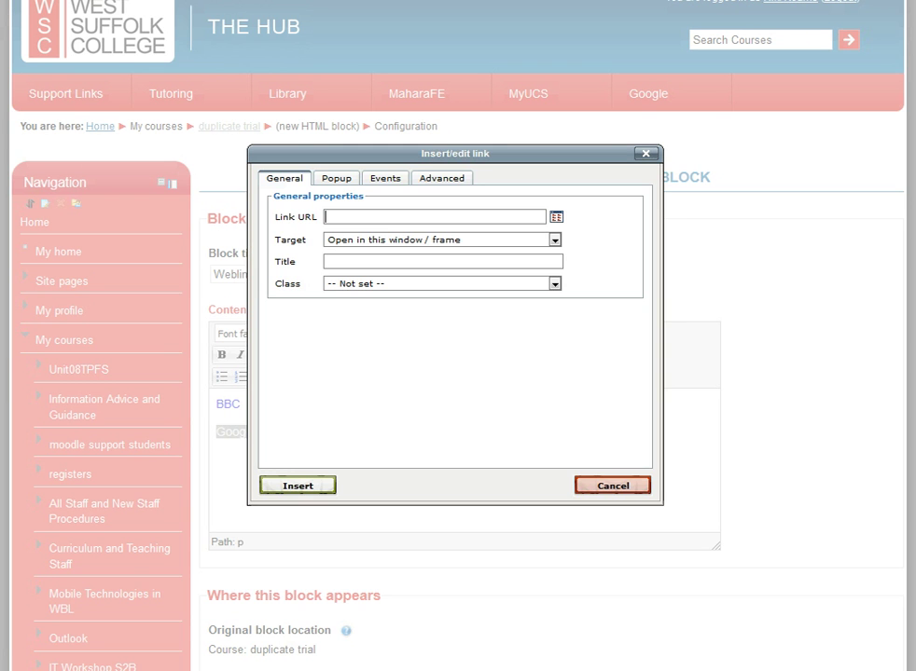
{"action": "type", "text": "http:"}
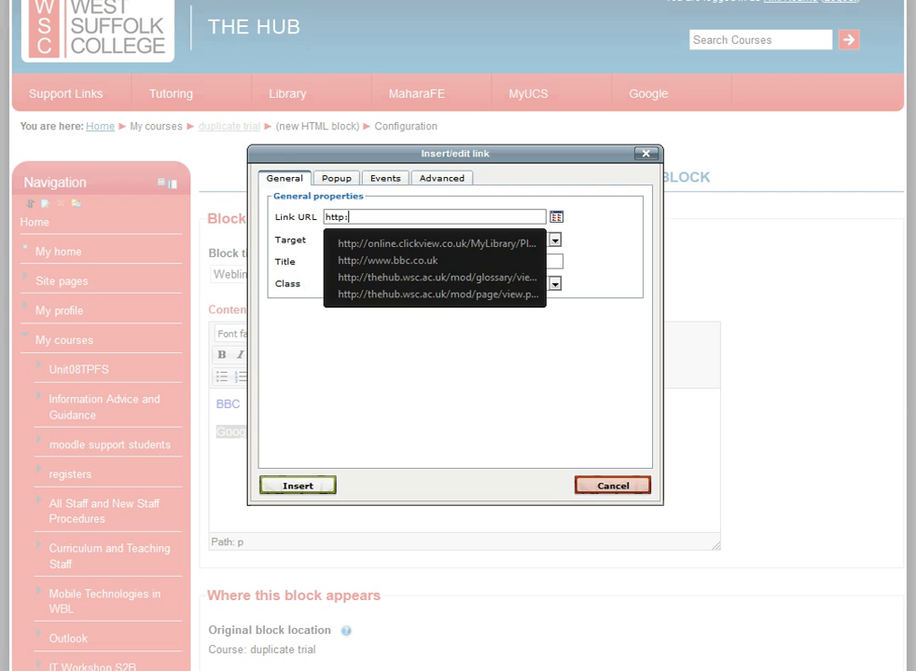
{"action": "type", "text": "//www.google"}
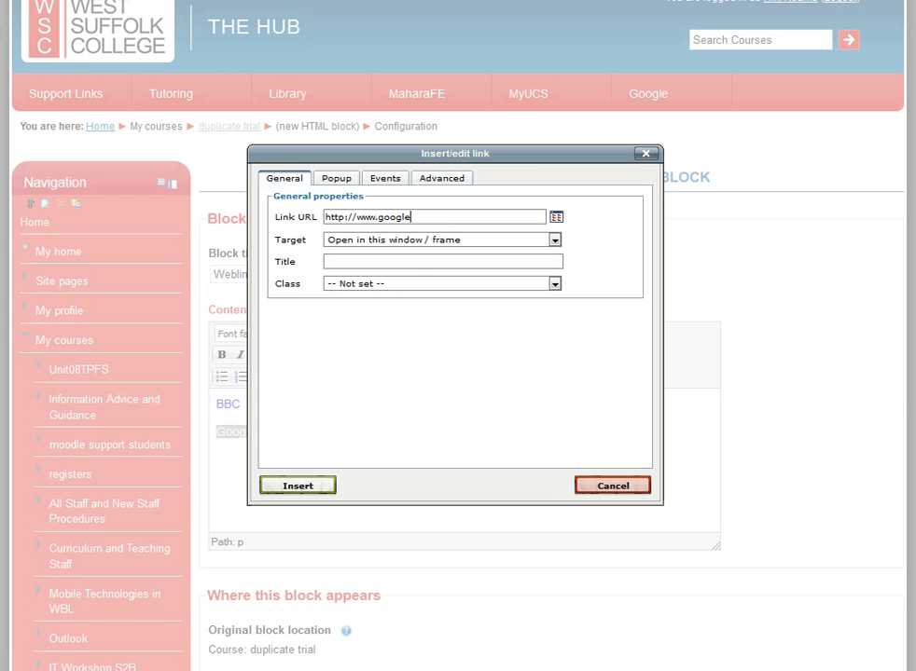
{"action": "type", "text": ".co.uk"}
{"action": "key", "text": "Return"}
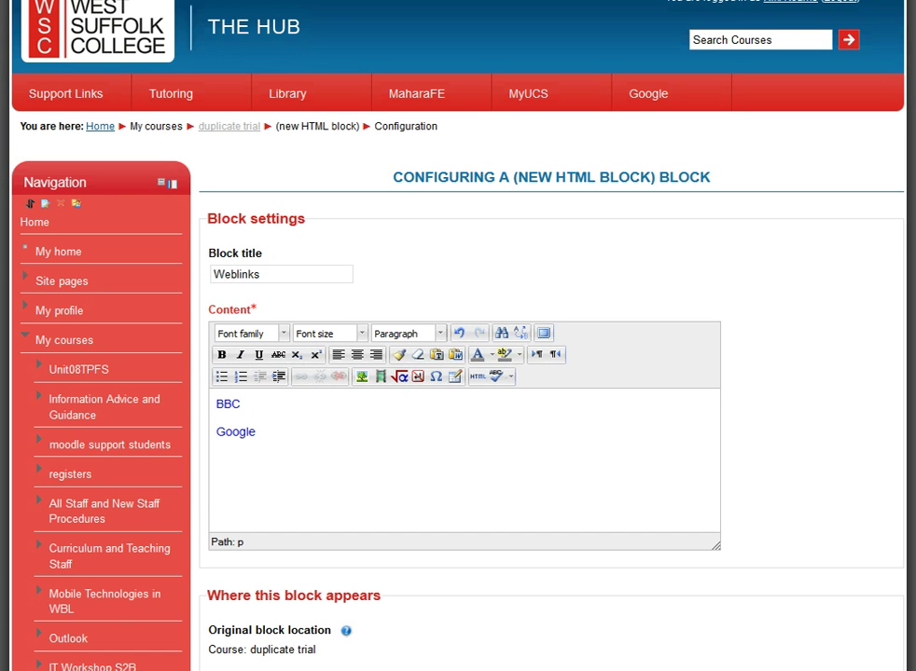
{"action": "scroll", "coordinate": [457, 336], "scroll_direction": "down", "scroll_amount": 10}
Save the Weblinks block and drag Activities above Navigation.
{"action": "left_click", "coordinate": [248, 255]}
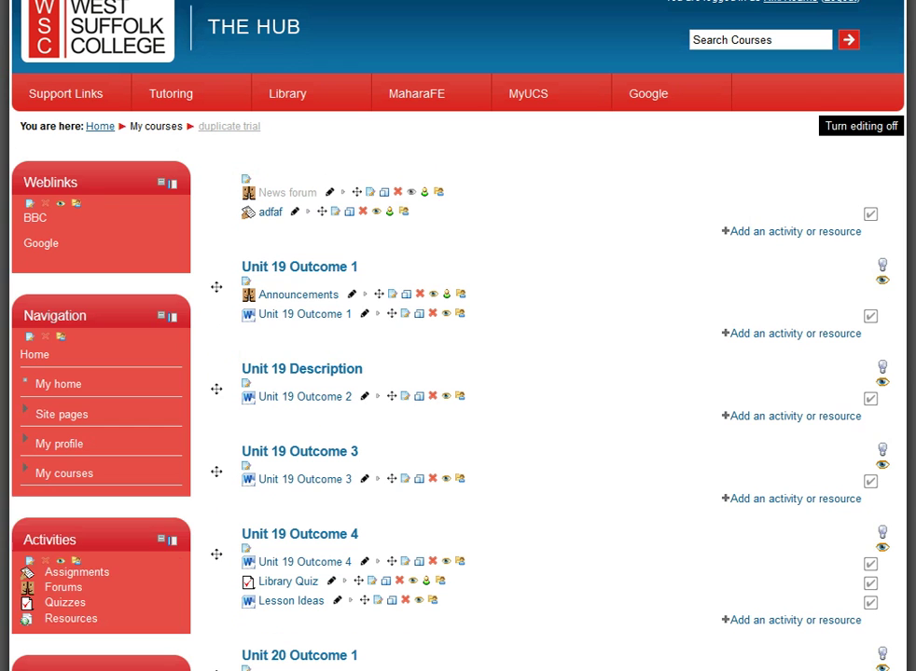
{"action": "left_click_drag", "start_coordinate": [50, 540], "coordinate": [21, 351]}
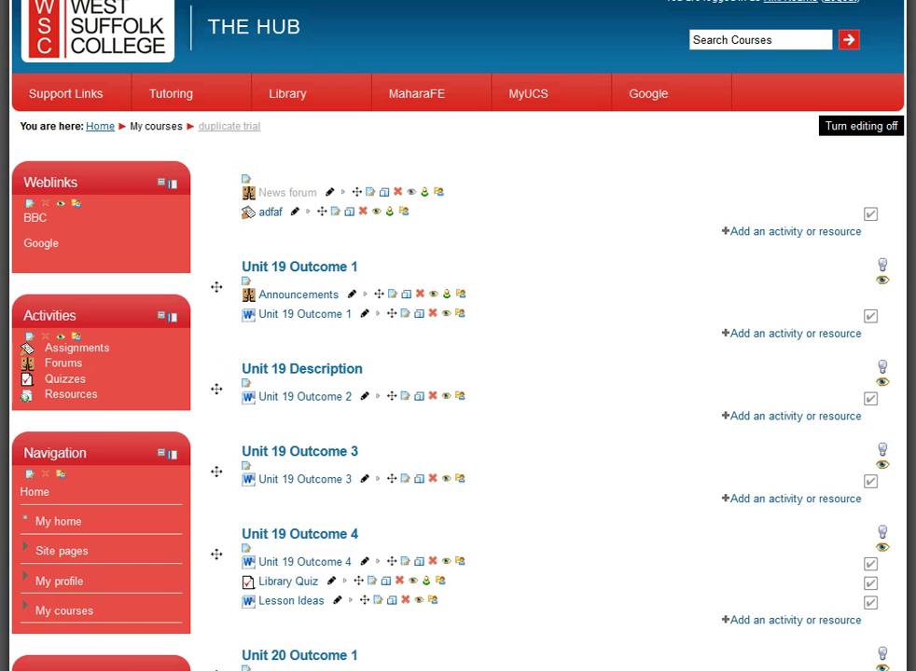